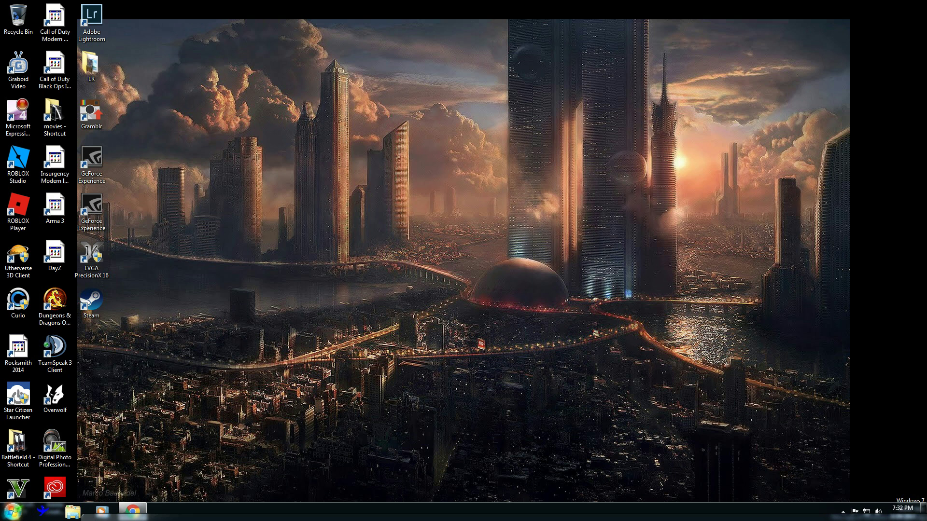
Step: Launch Origin from the Start menu and open its Application Settings
click(13, 511)
click(47, 322)
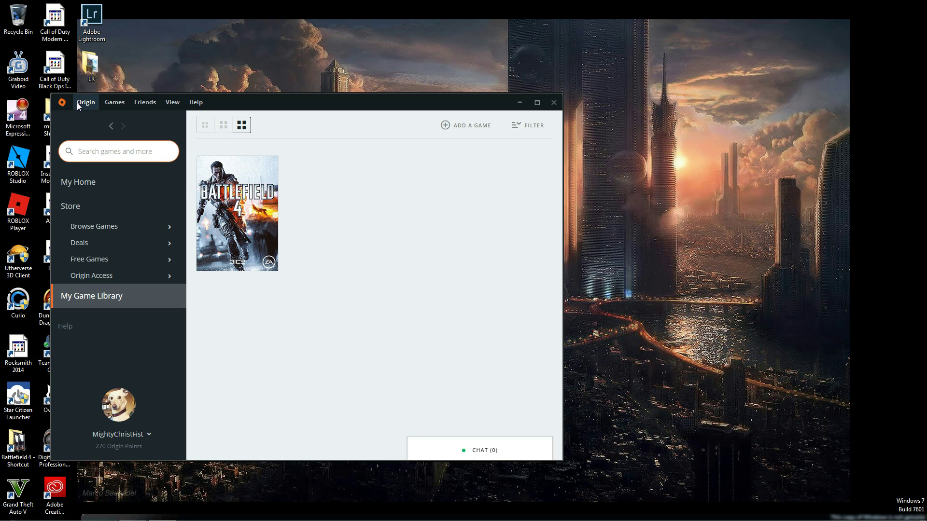
click(76, 102)
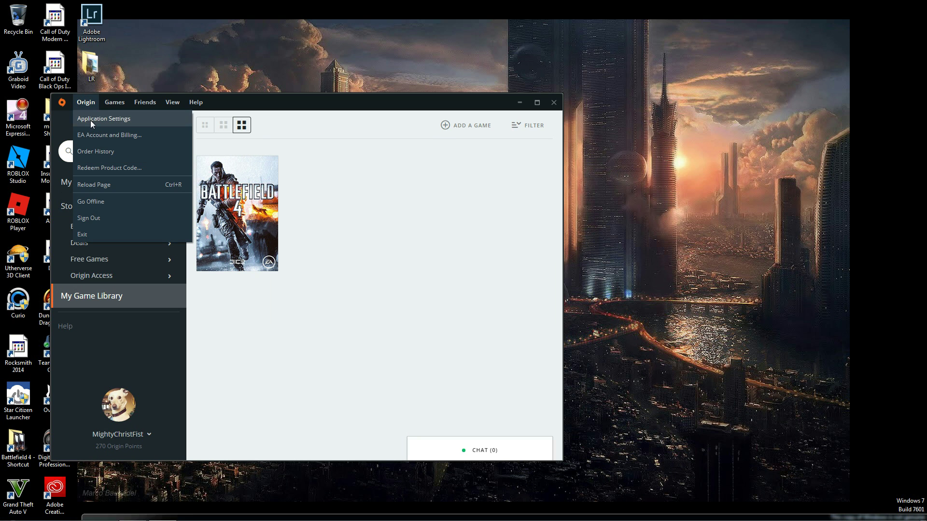
click(90, 120)
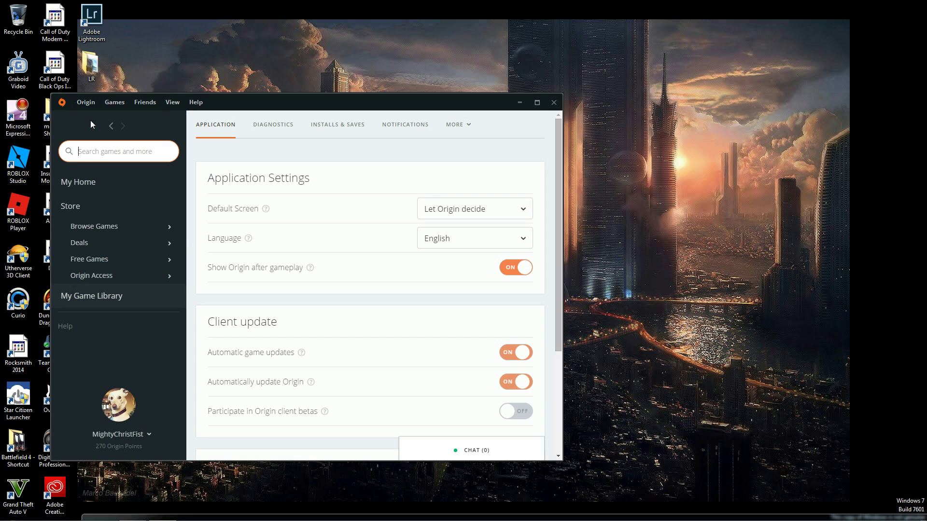
Step: Switch cloud saves off and back on under Installs & Saves
click(341, 124)
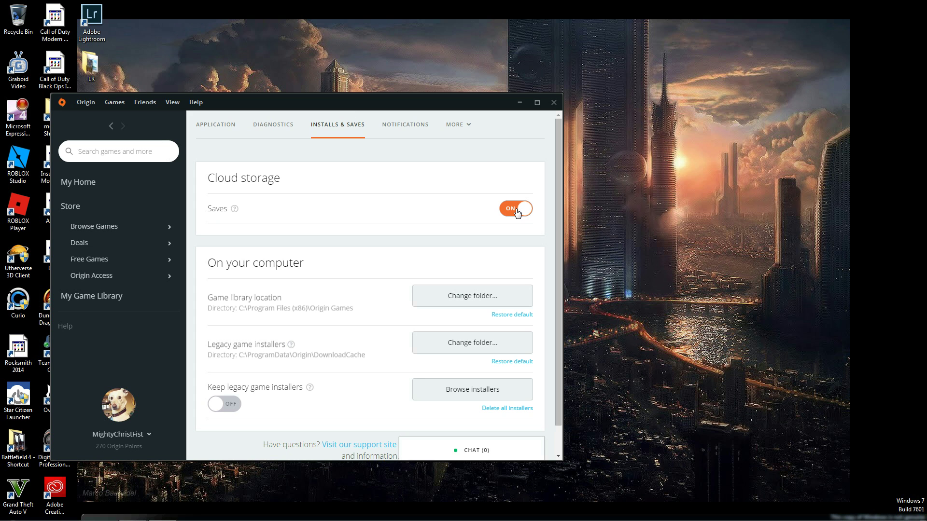
click(517, 213)
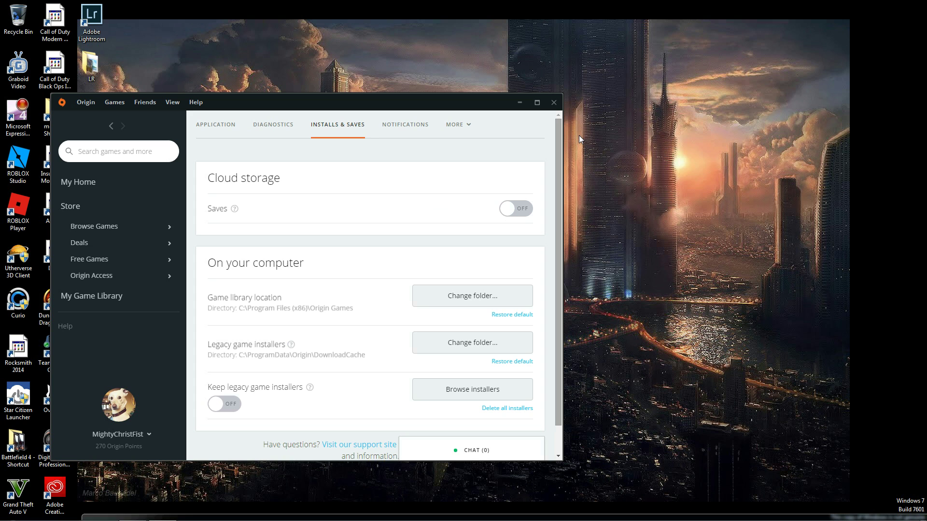
click(515, 209)
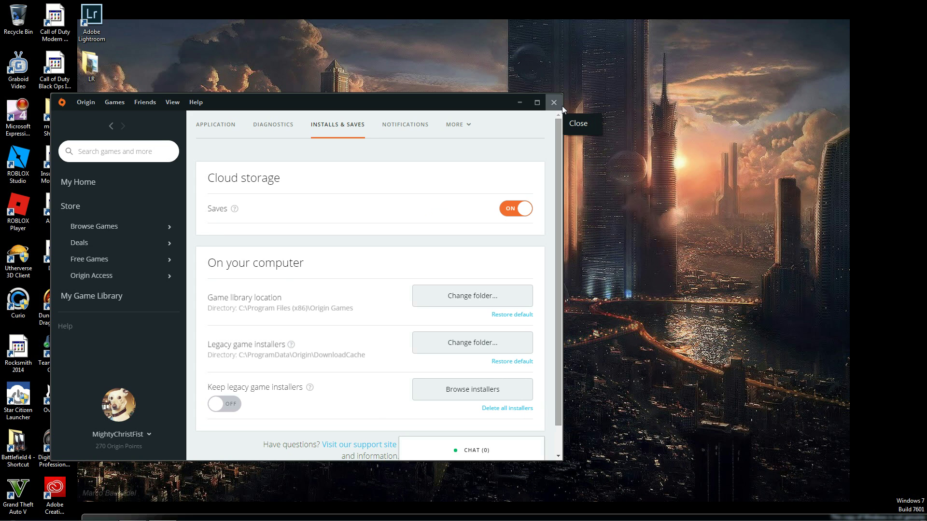
Step: Uncheck and recheck Battlefield 4's Cloud Saves option in Game Properties, then close the dialog
click(104, 307)
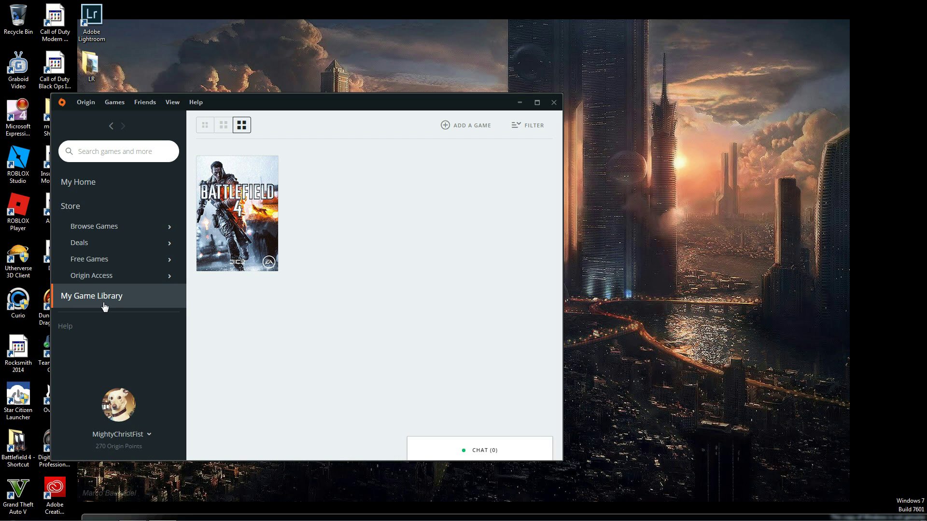
right_click(262, 246)
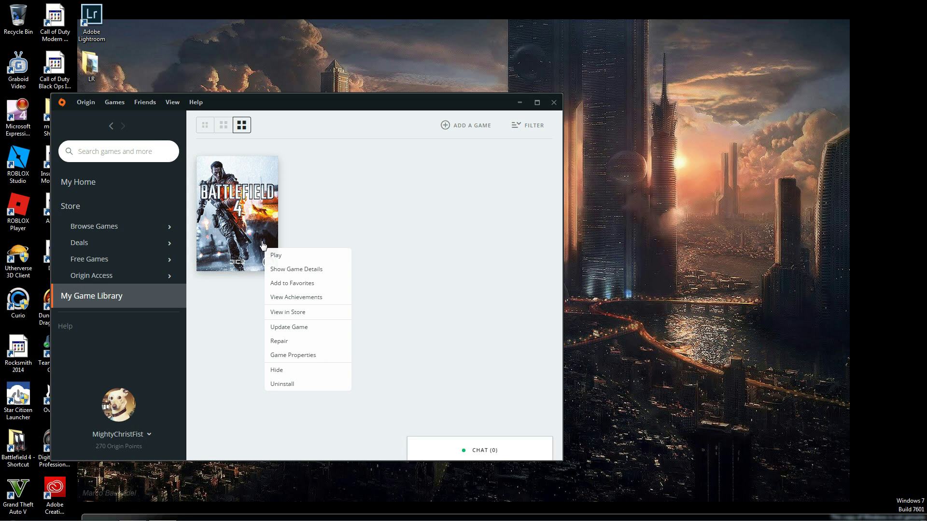
click(293, 354)
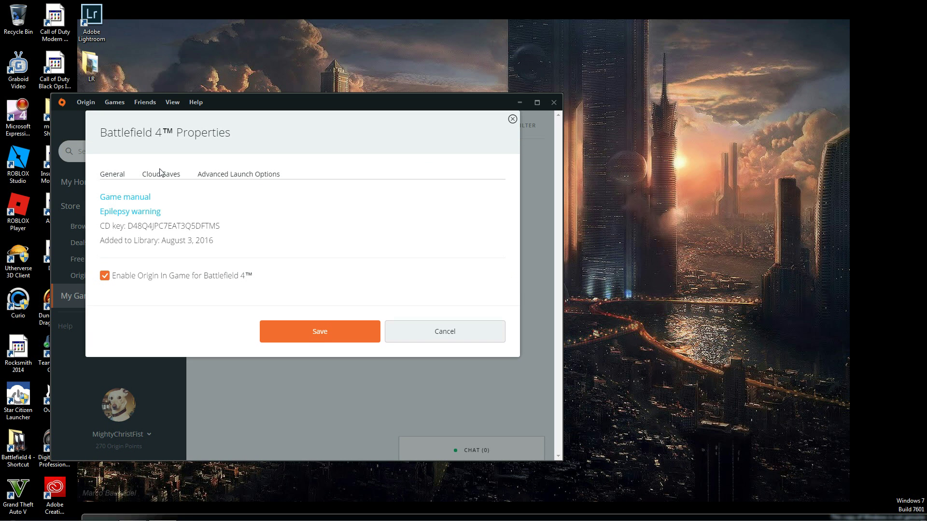
click(160, 174)
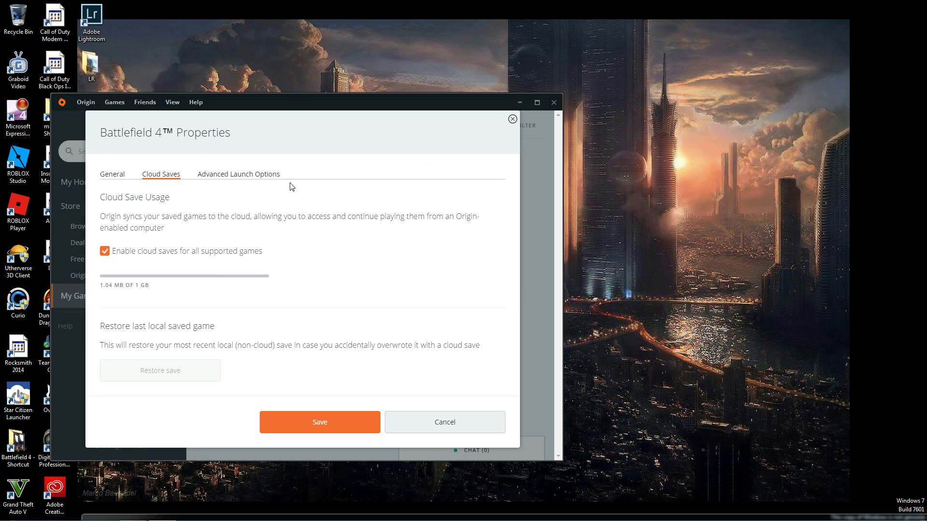
click(105, 252)
click(105, 252)
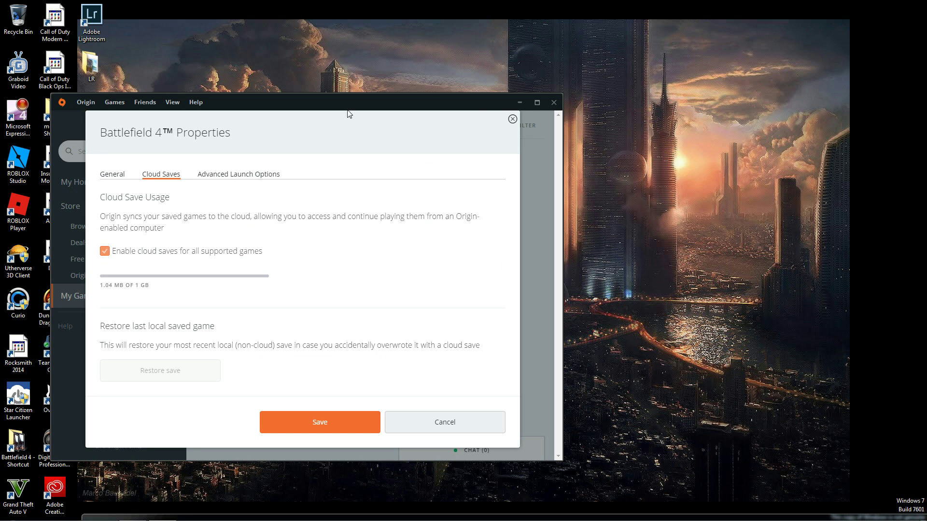
click(513, 120)
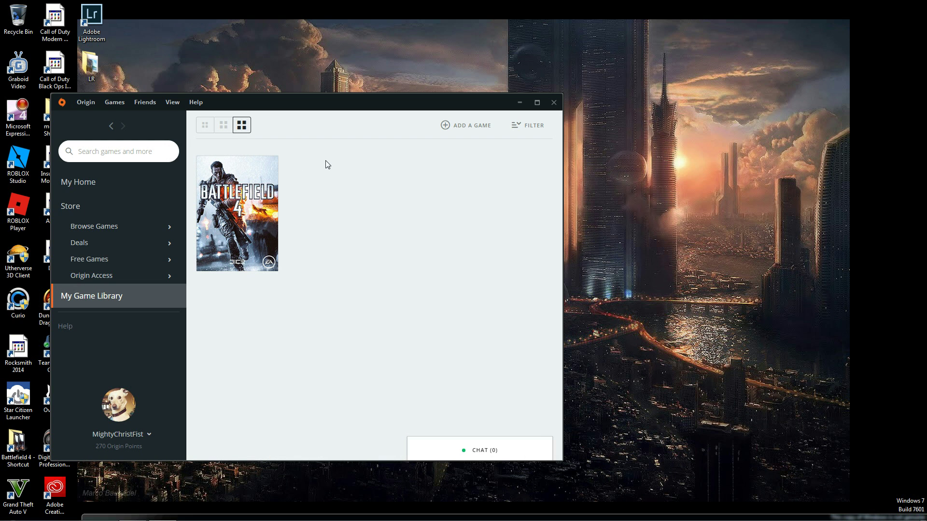
Step: Close the Origin window, leaving the Windows desktop visible
click(548, 103)
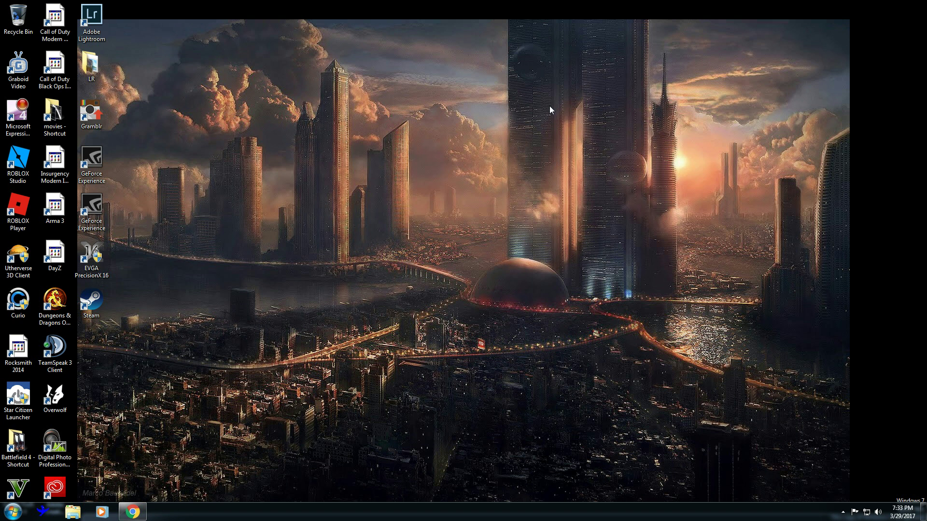